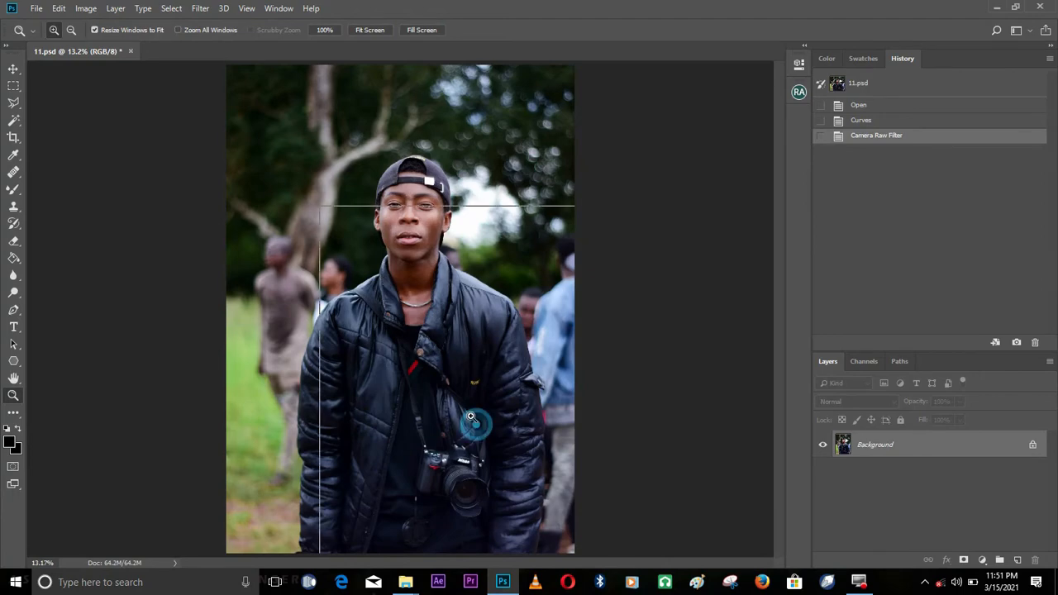
Brighten the photo slightly with a Curves adjustment by raising the midpoint of the RGB curve
click(384, 281)
right_click(413, 303)
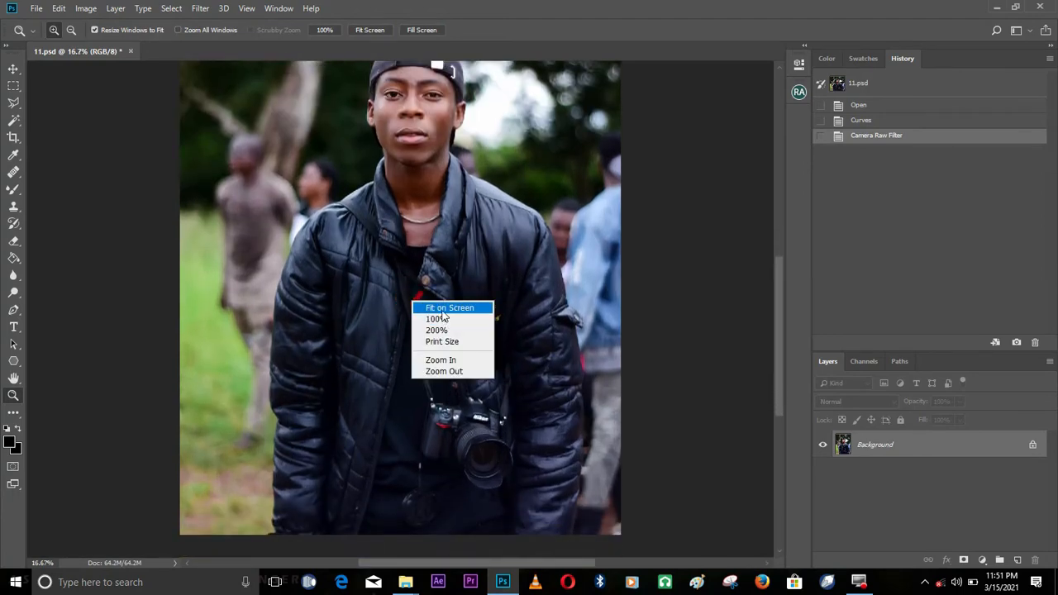
click(443, 309)
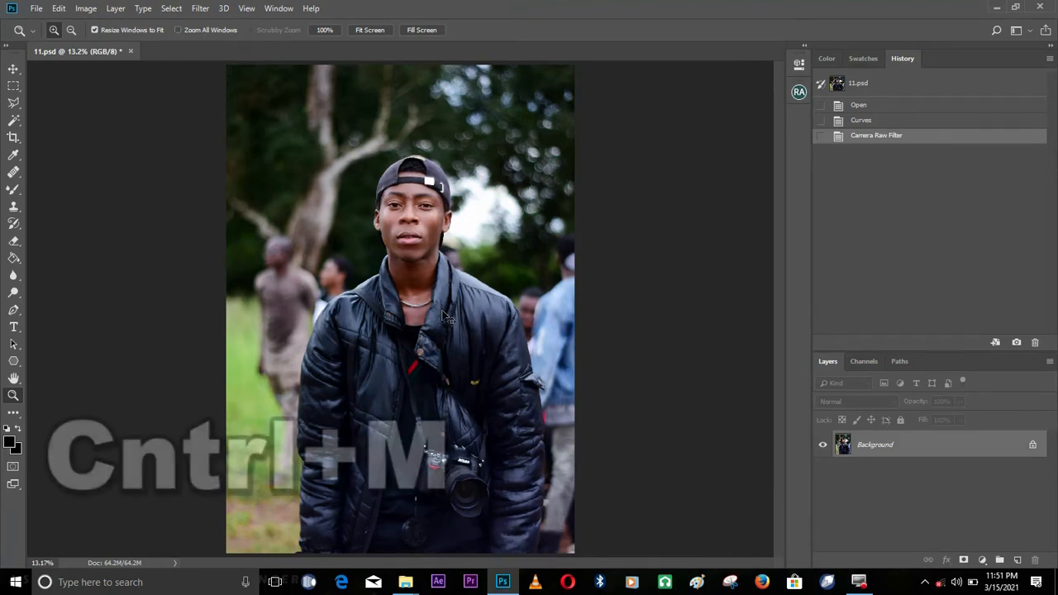
key(ctrl+m)
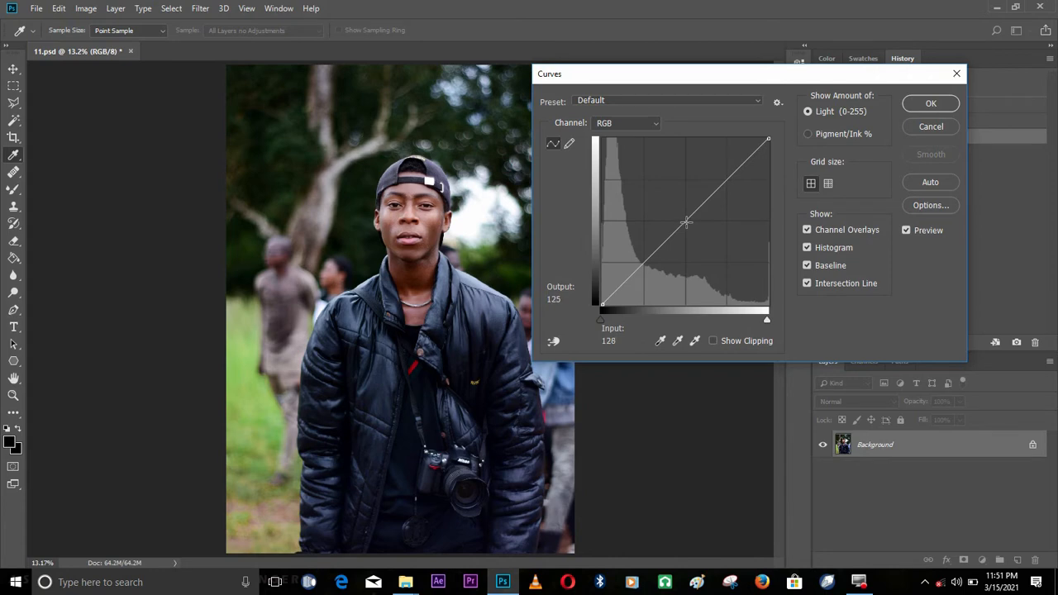
drag(685, 219, 681, 215)
click(931, 103)
Open the Background layer in the Camera Raw Filter
key(z)
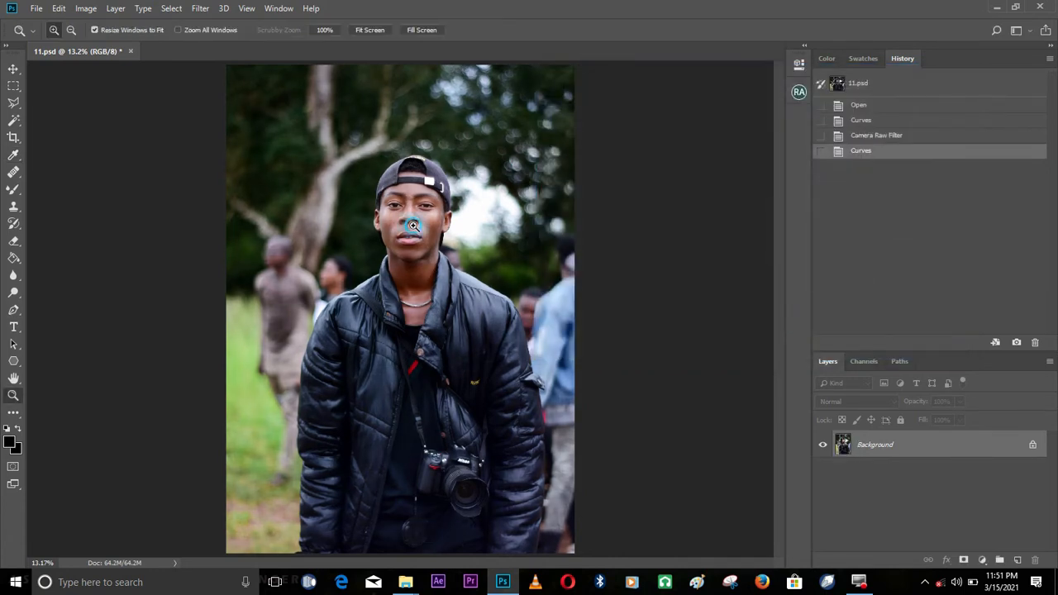
click(417, 234)
right_click(417, 234)
click(450, 237)
click(203, 10)
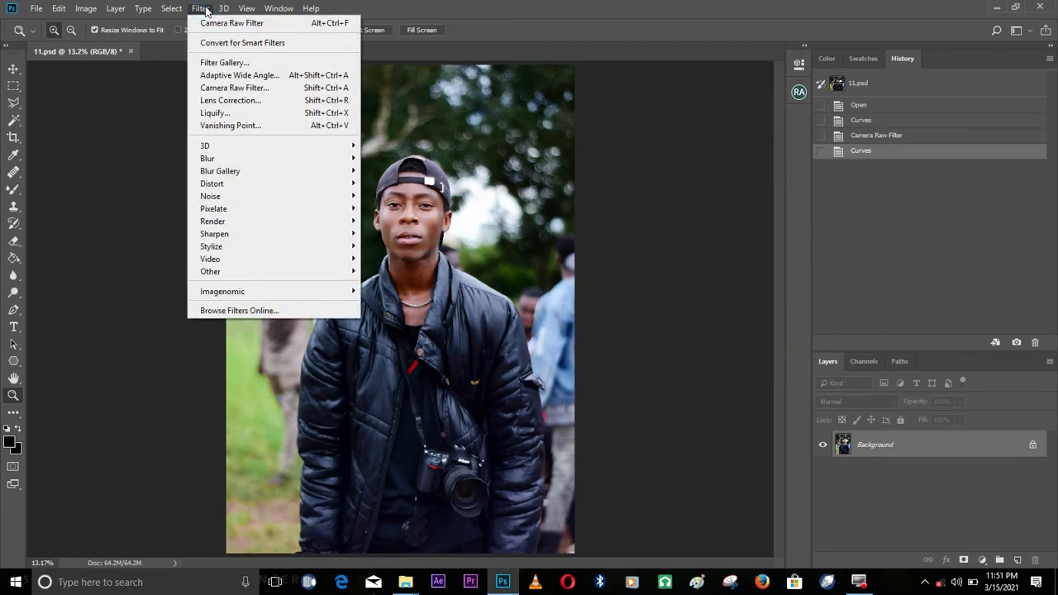
click(256, 89)
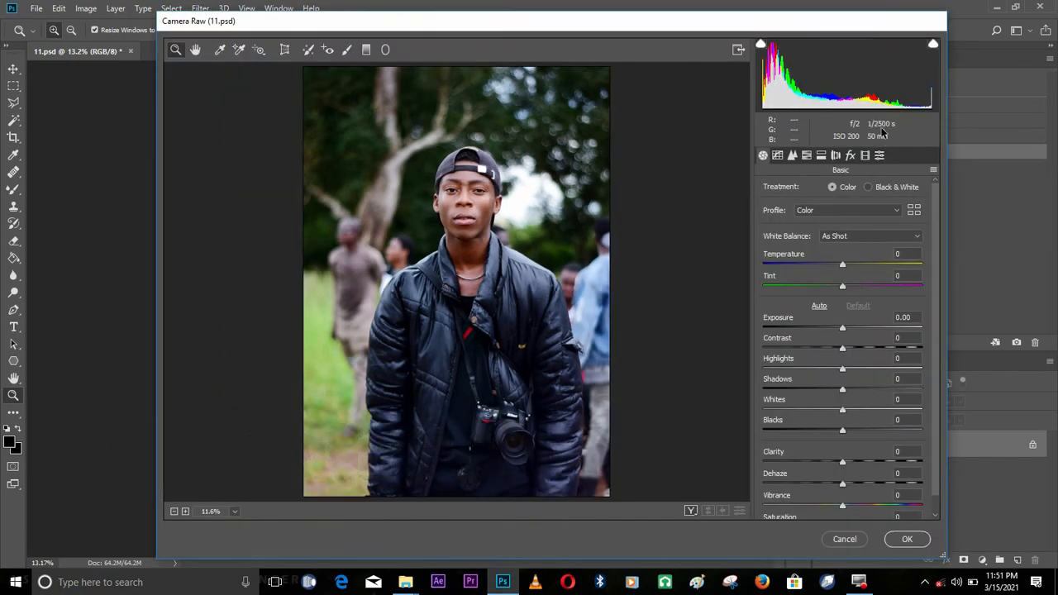
click(777, 155)
click(791, 156)
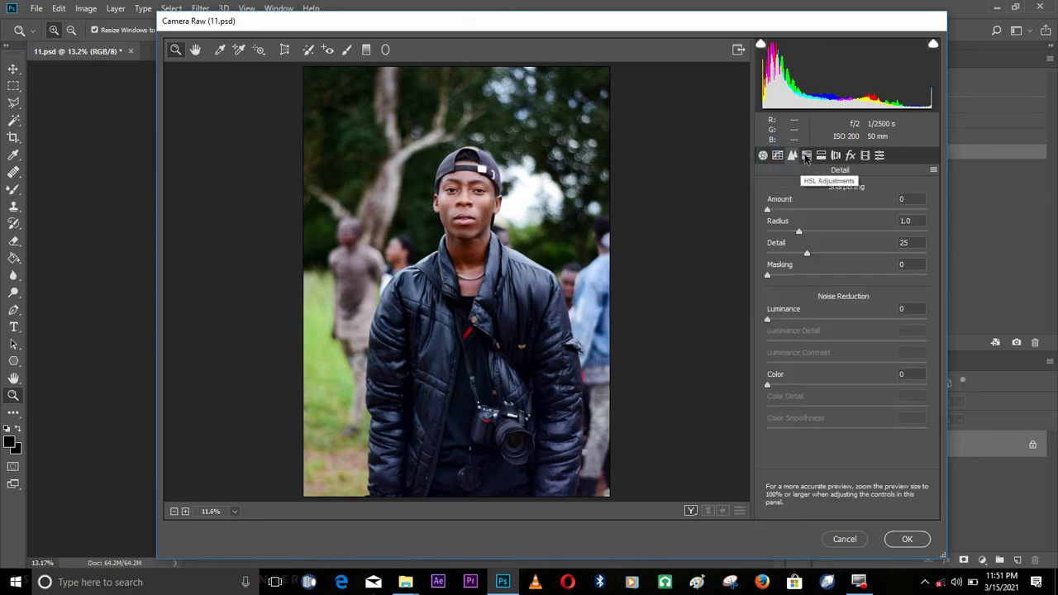
click(806, 156)
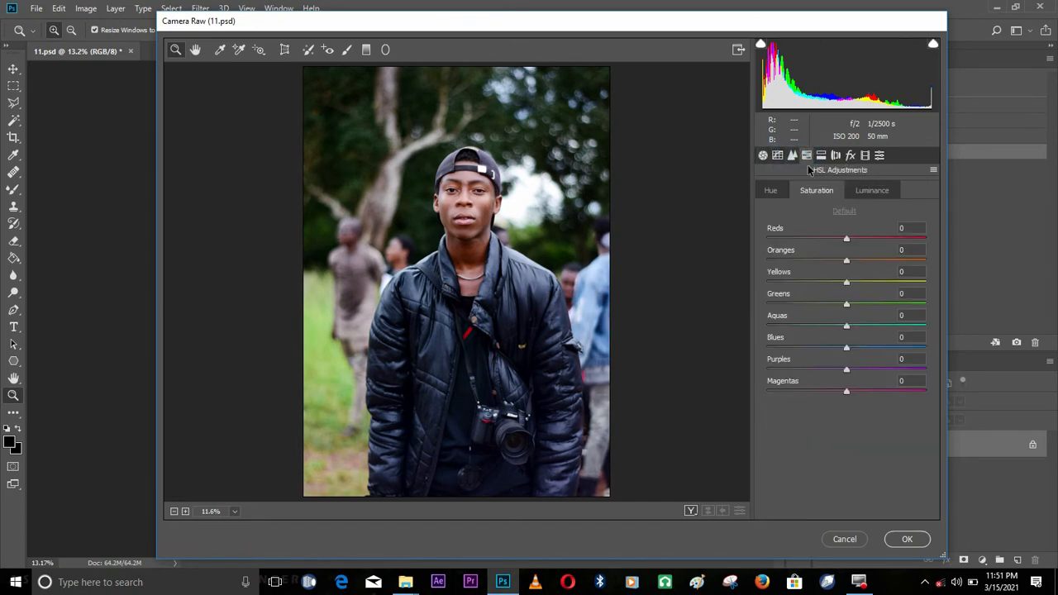
click(763, 155)
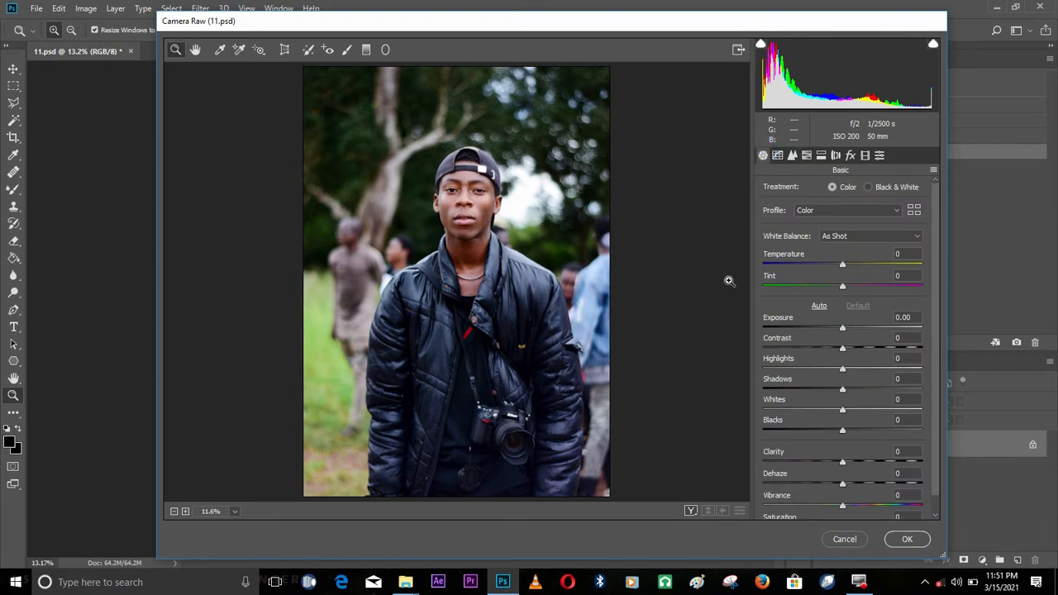
click(879, 155)
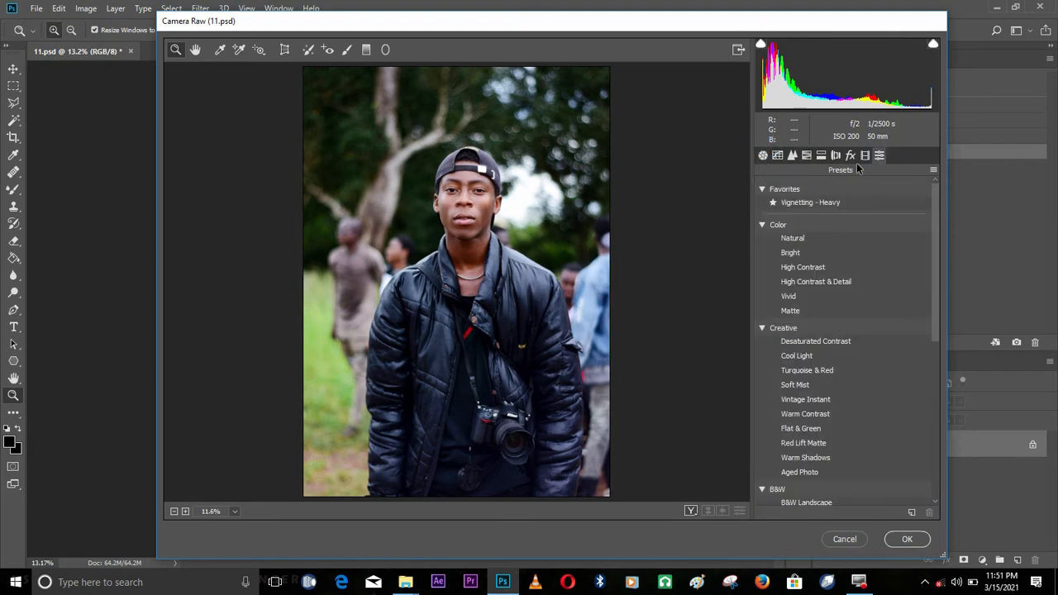
click(763, 156)
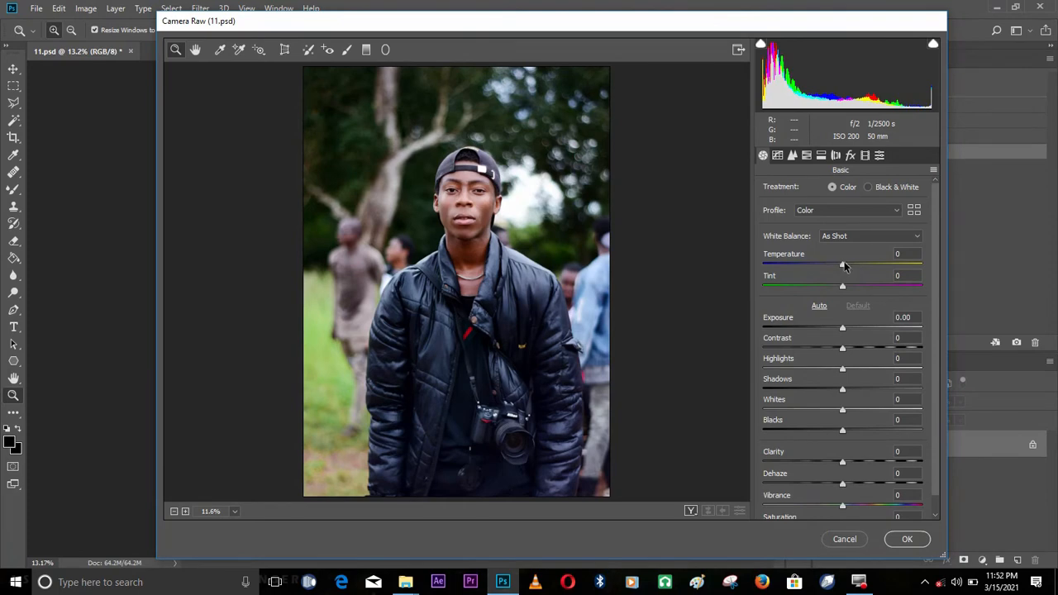
Set the basic adjustments to Temperature -4, Blacks -11, Contrast +3 and Highlights +3
drag(844, 264, 857, 264)
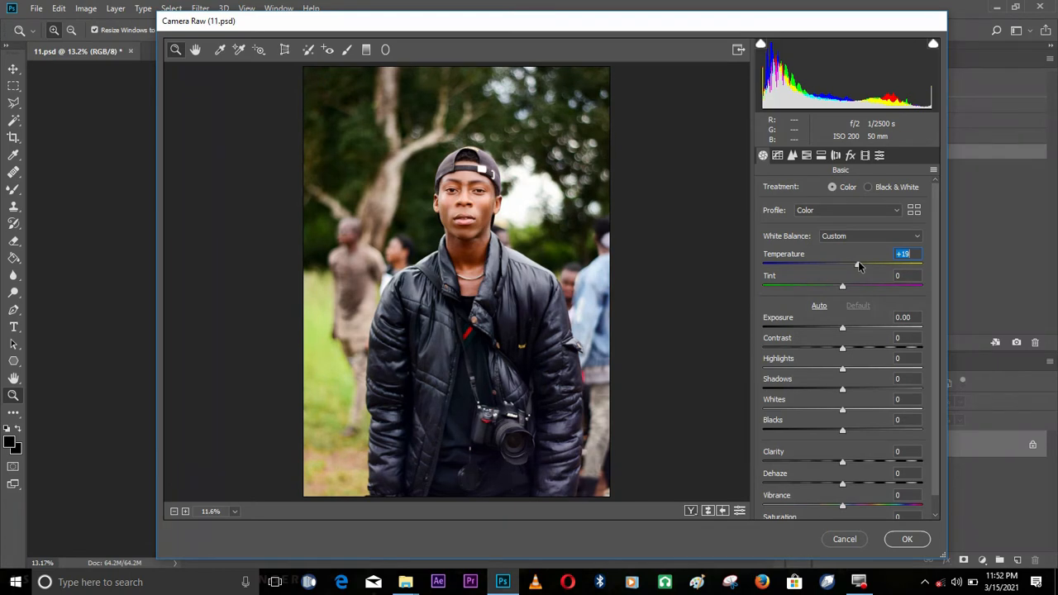
drag(857, 265, 839, 265)
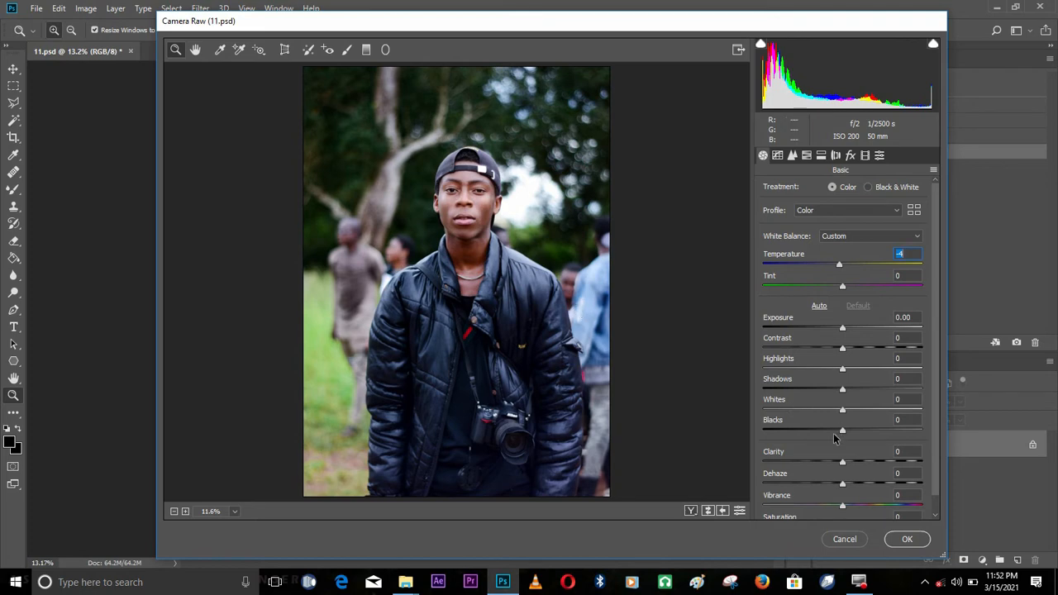
drag(839, 433, 833, 429)
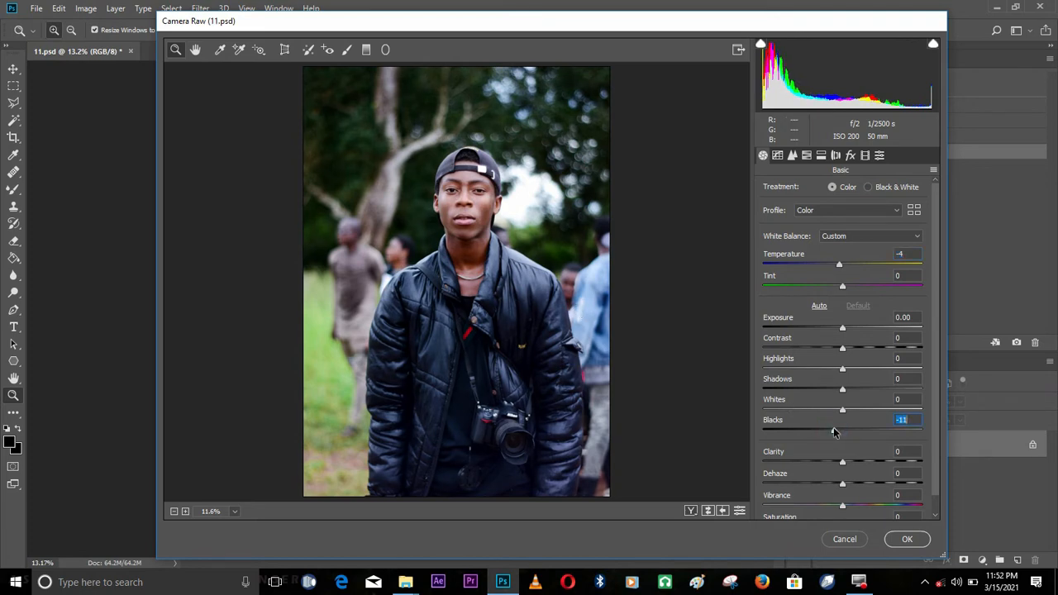
click(842, 349)
drag(846, 348, 844, 368)
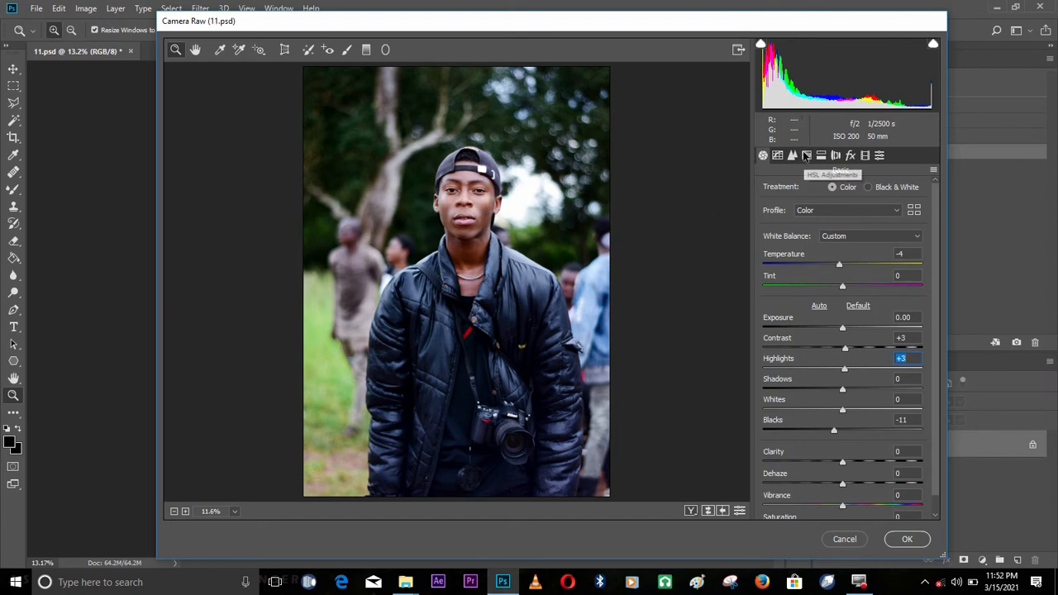
Compare extreme Greens saturation values in the HSL adjustments and set Greens saturation to +64
click(806, 157)
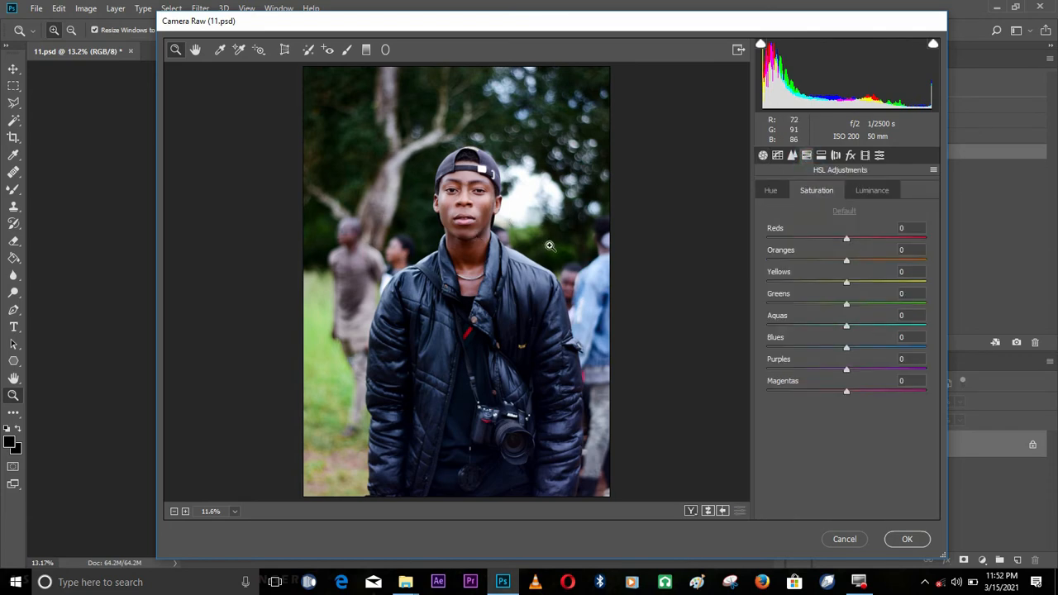
right_click(505, 202)
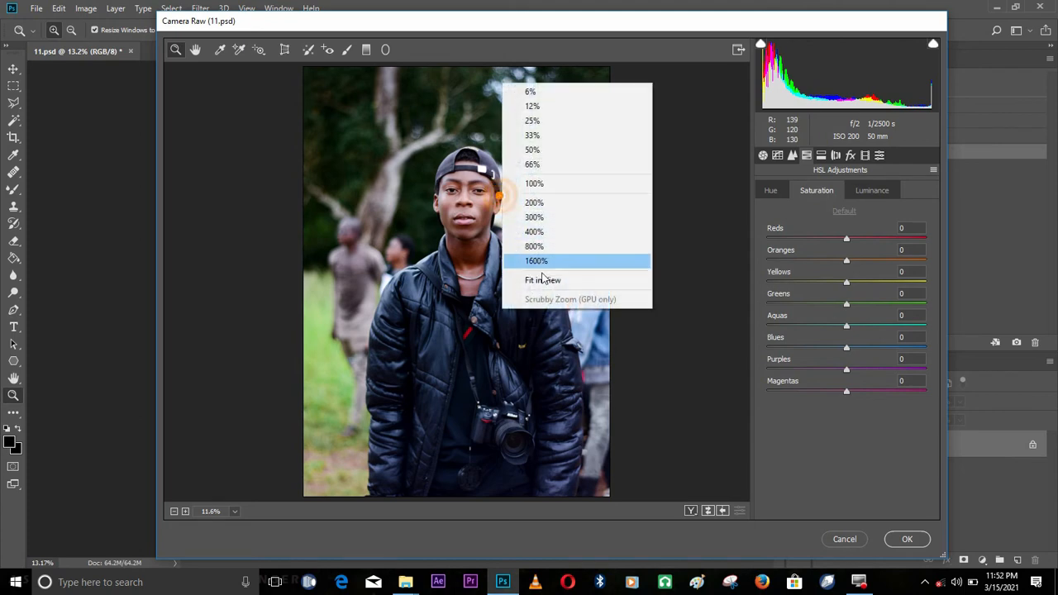
click(544, 277)
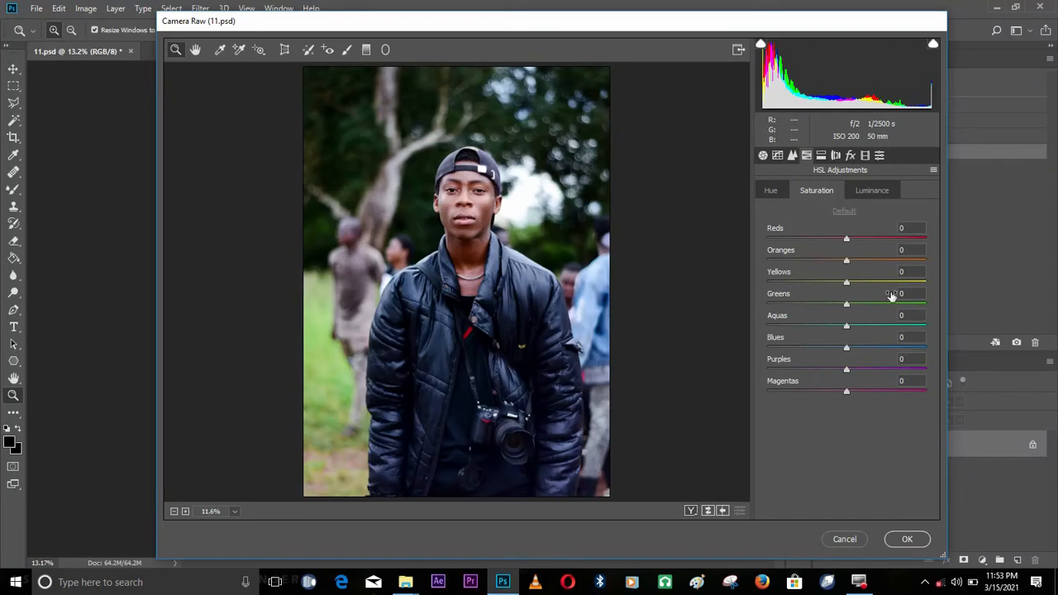
drag(862, 308, 932, 308)
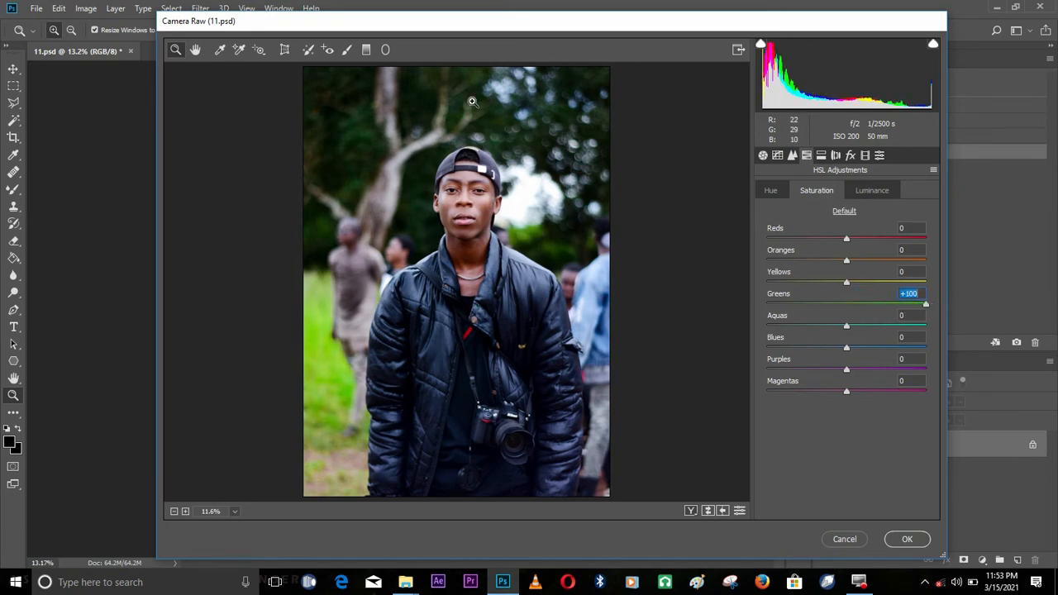
drag(919, 304, 534, 308)
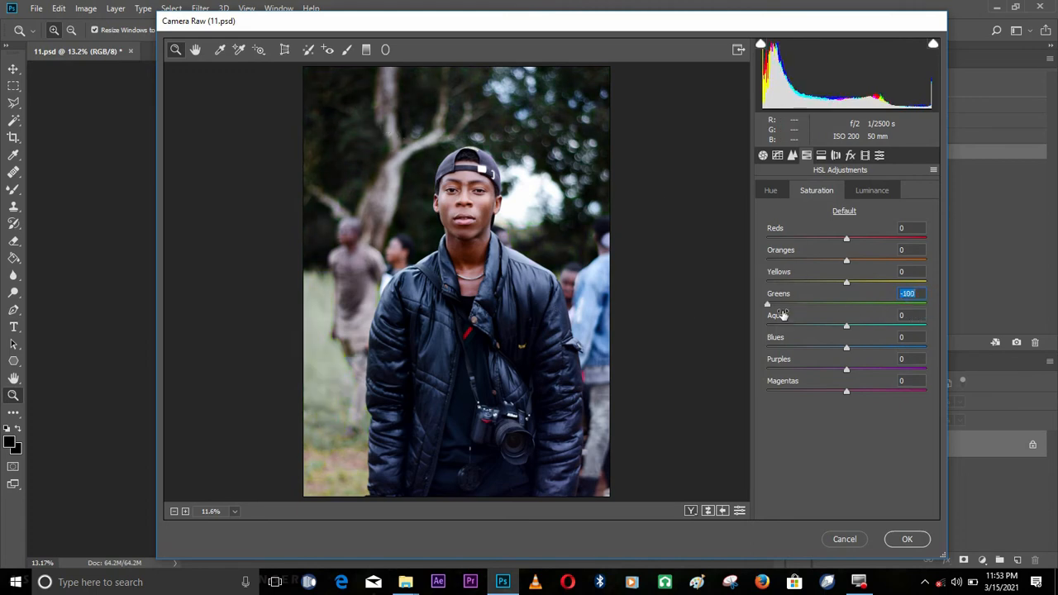
drag(770, 305, 901, 303)
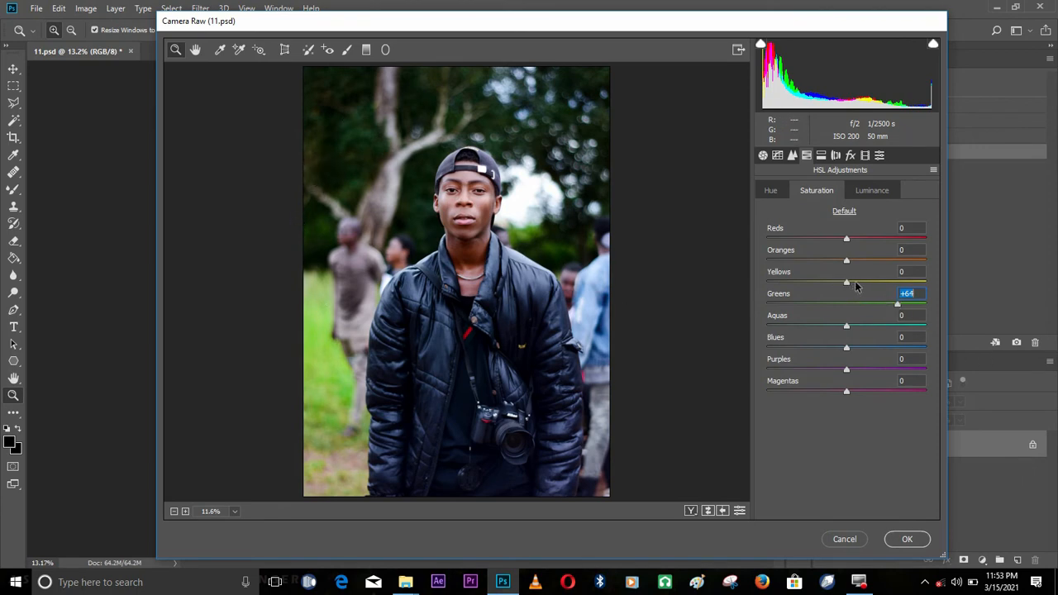
Raise the HSL saturation of Yellows to +29, Blues to +47 and Oranges to +19
drag(855, 283, 866, 283)
drag(862, 346, 881, 351)
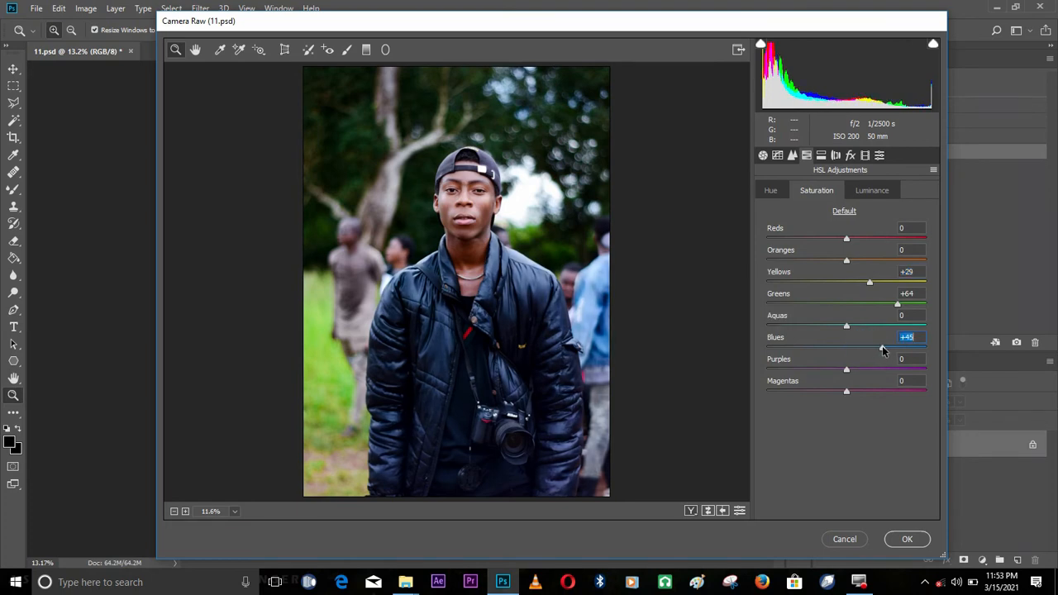
click(486, 218)
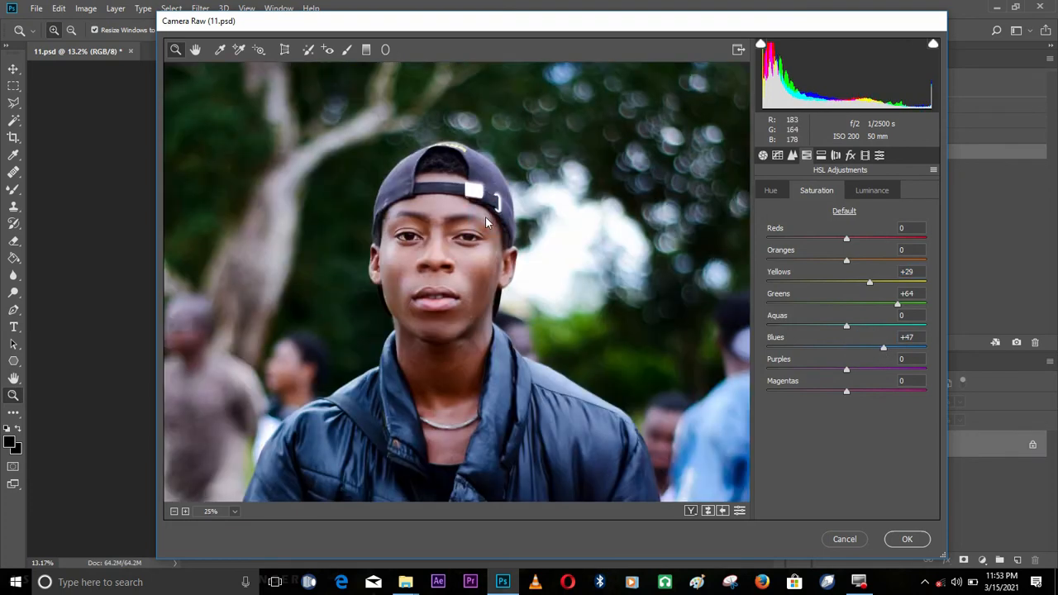
right_click(486, 218)
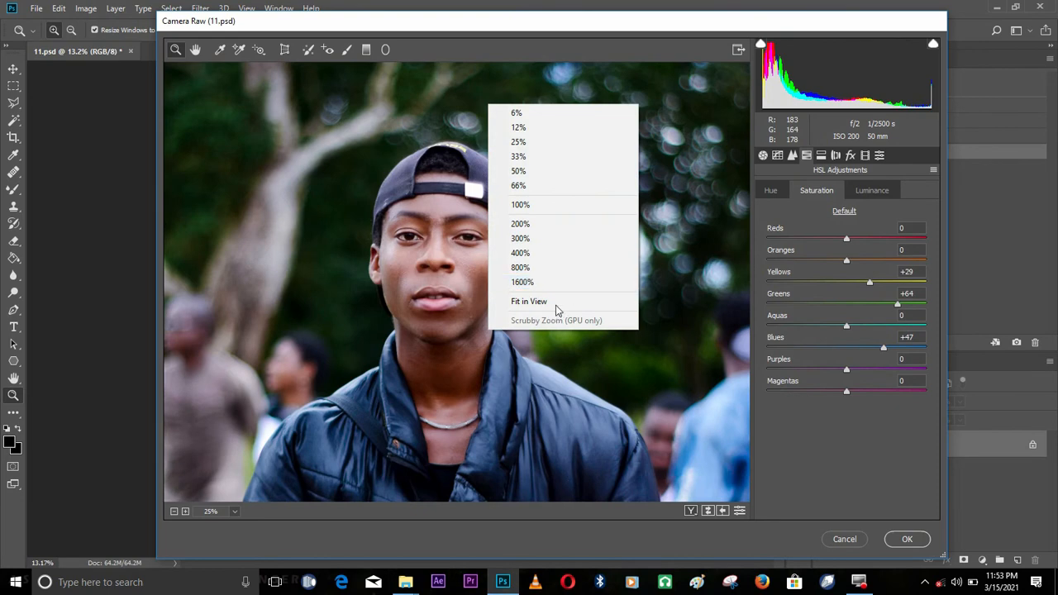
click(554, 302)
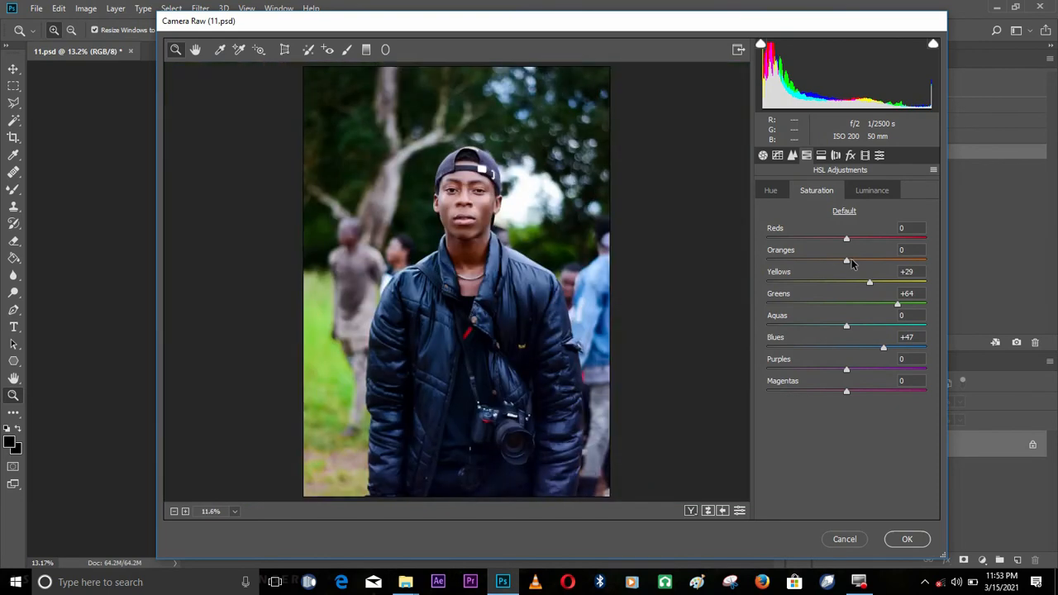
drag(852, 262, 860, 262)
Set the Greens hue to -69 in the HSL adjustments and try shifting the Blues hue
click(872, 190)
click(771, 193)
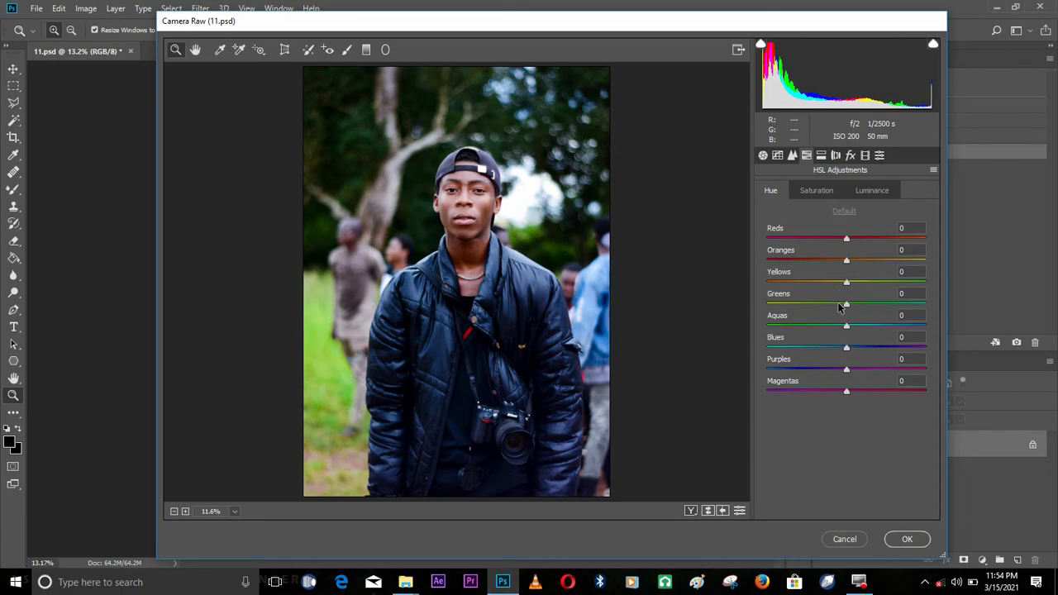
drag(846, 306, 740, 307)
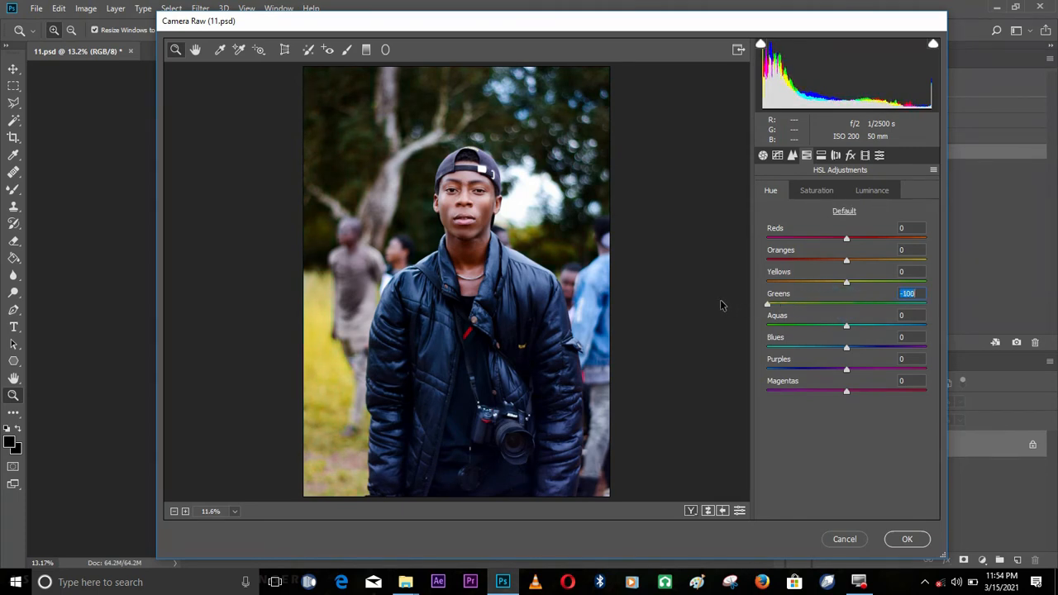
click(720, 301)
mouse_move(775, 303)
mouse_down()
mouse_move(956, 308)
mouse_move(789, 317)
mouse_up()
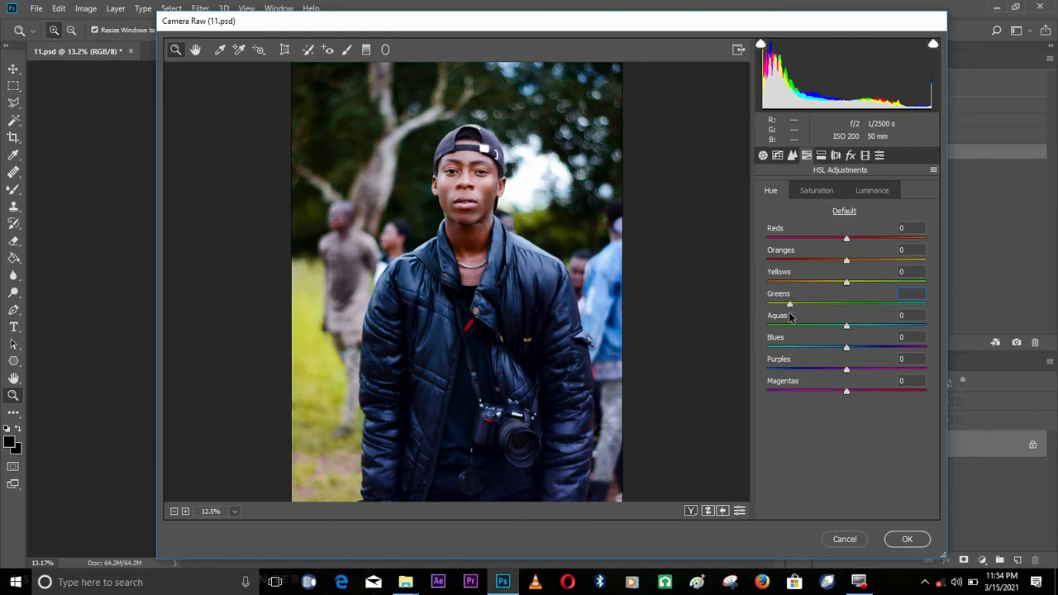
right_click(459, 231)
click(524, 312)
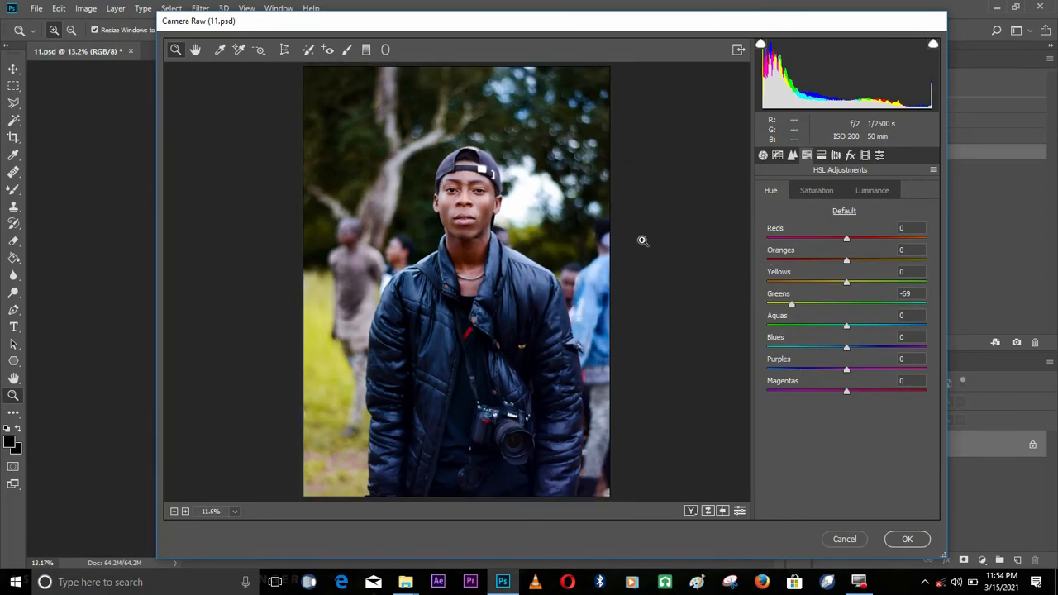
drag(821, 347, 849, 343)
Apply the Heavy preset from the Vignetting group to the photo
click(815, 191)
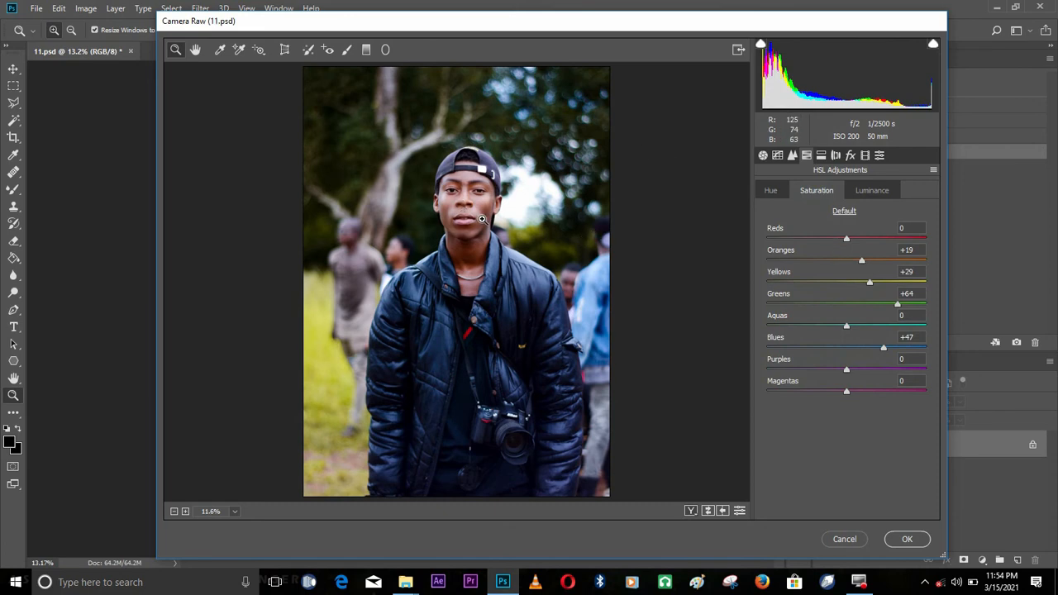
right_click(490, 234)
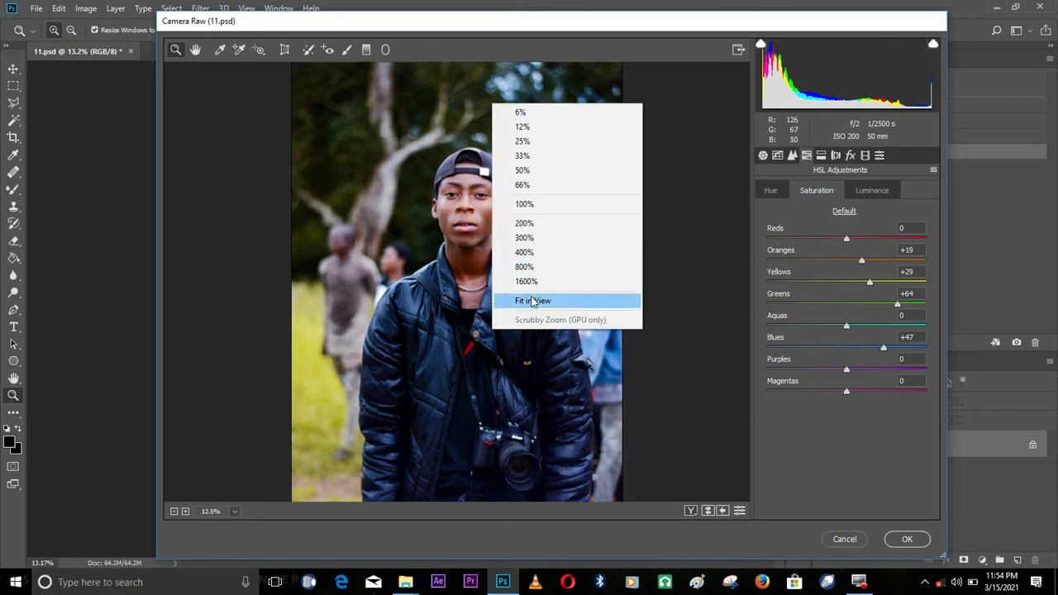
click(532, 302)
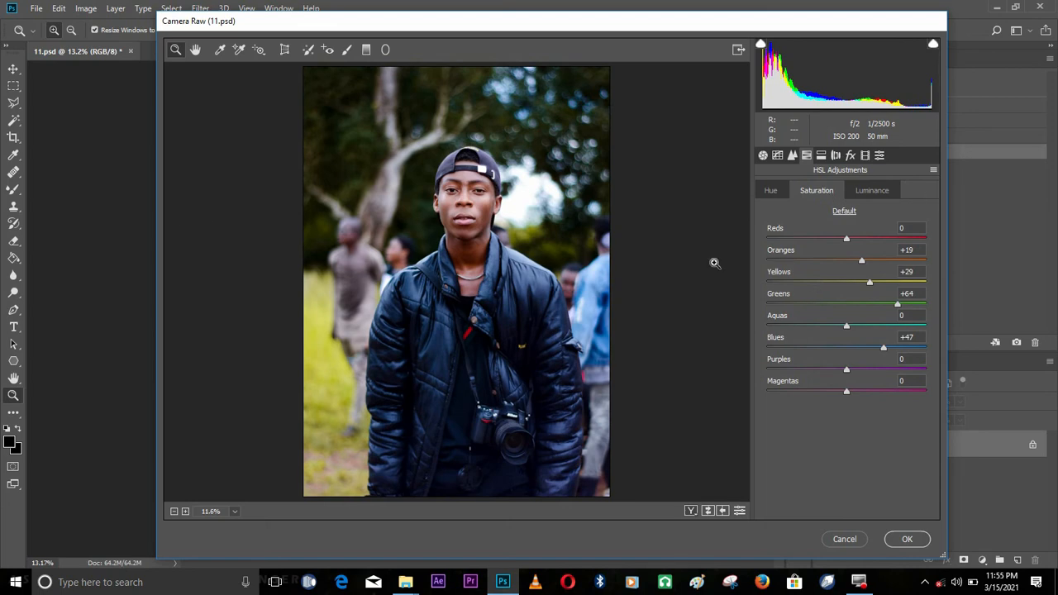
click(879, 156)
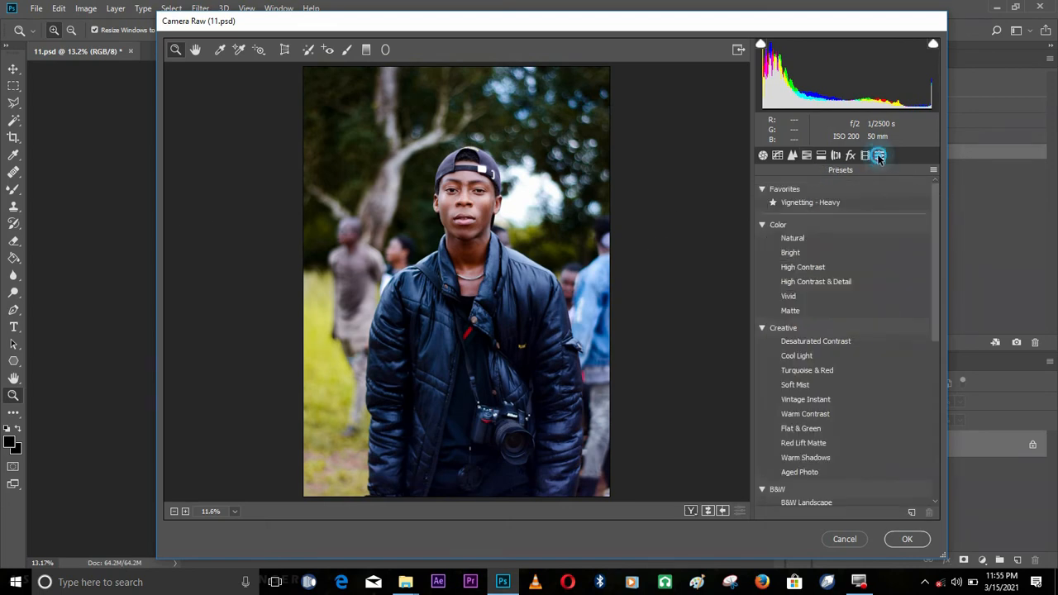
click(933, 226)
drag(935, 228, 928, 397)
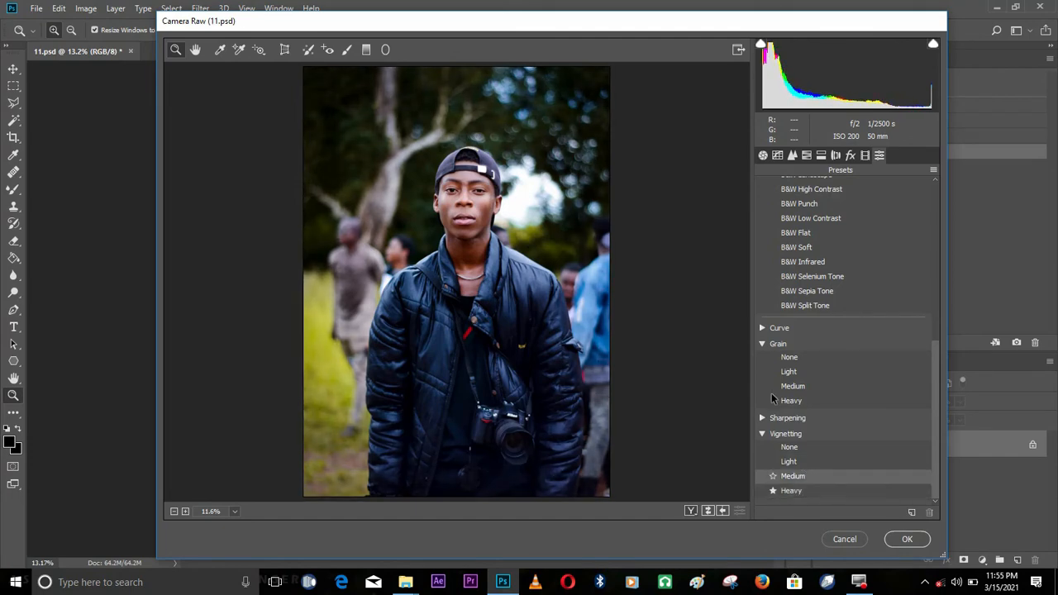
click(801, 491)
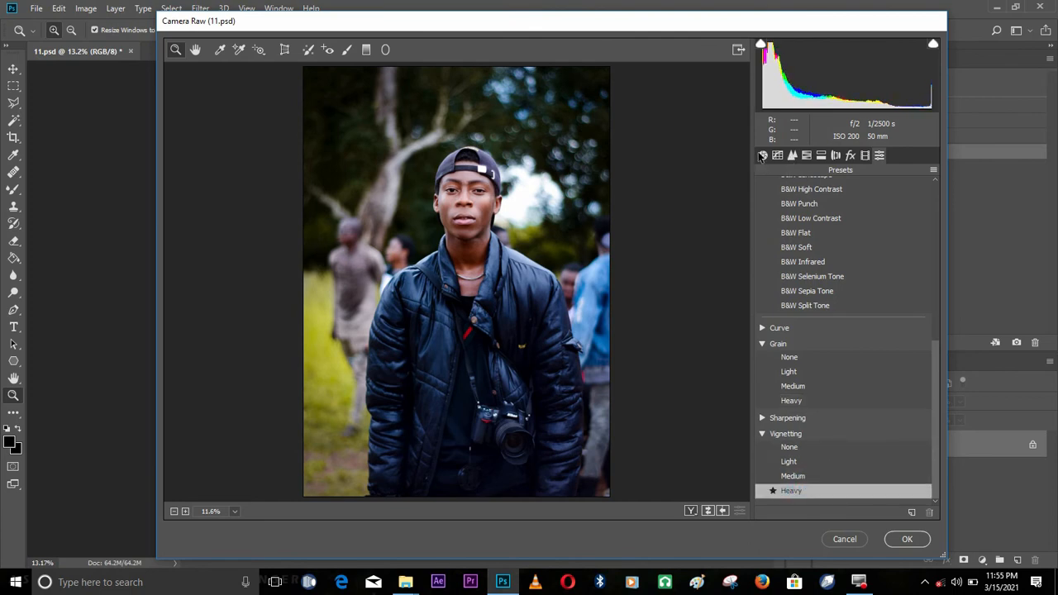
Adjust the photo's overall Saturation in the Basic adjustments of the Camera Raw Filter
click(763, 156)
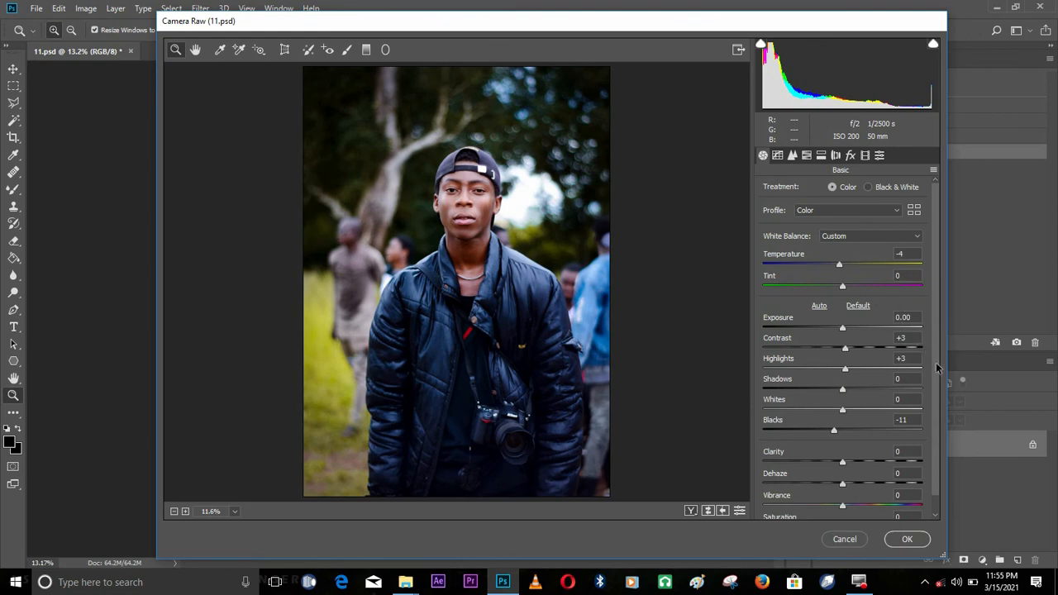
scroll(937, 368, down, 1)
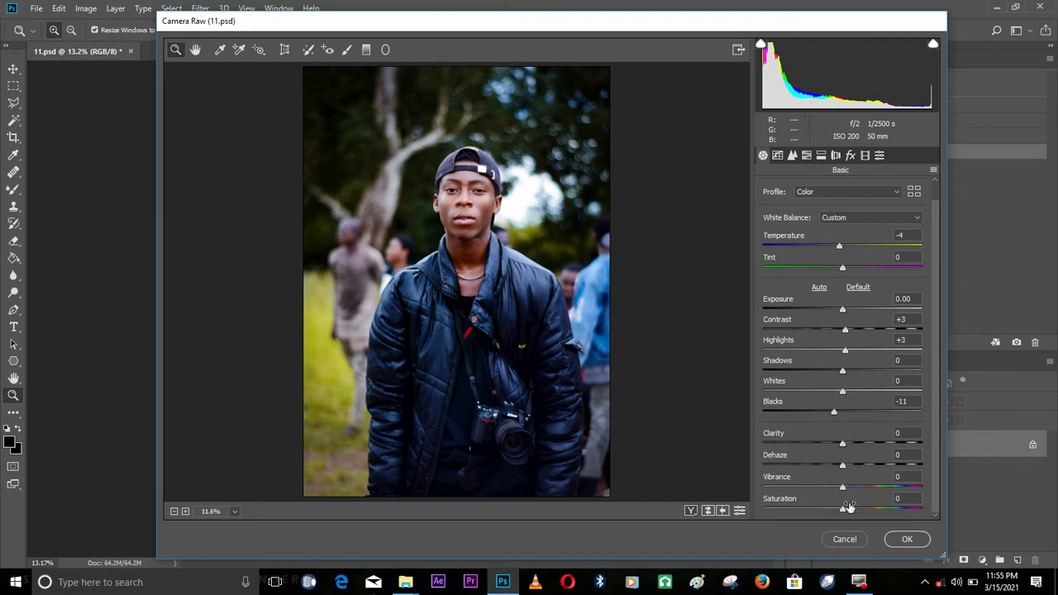
drag(849, 509, 849, 509)
click(847, 510)
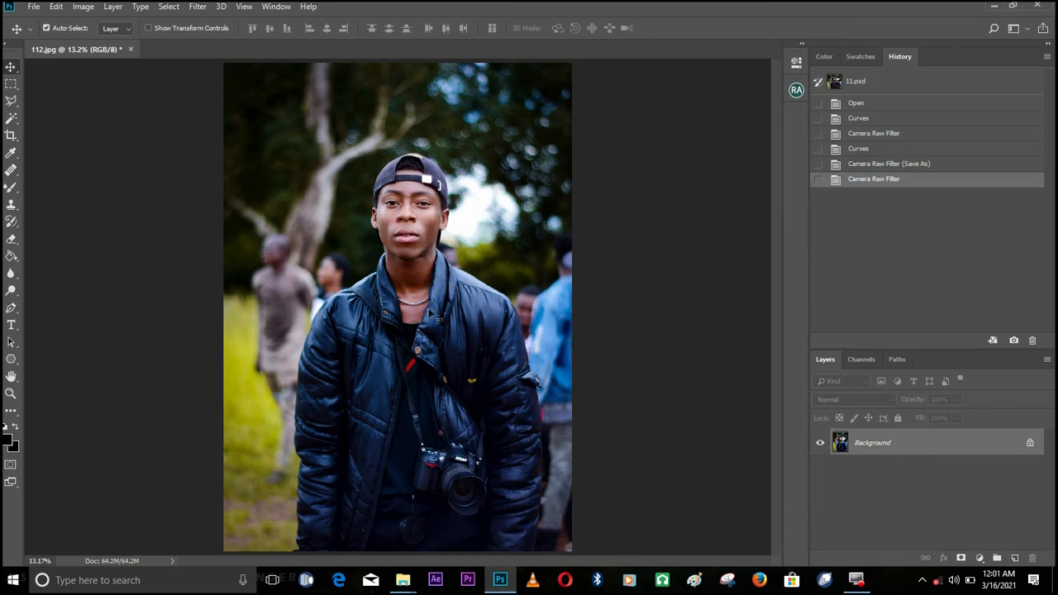
Compare the photo at the second Curves history state with the latest Camera Raw Filter state
click(884, 149)
click(874, 179)
click(874, 149)
click(878, 180)
click(11, 393)
click(370, 268)
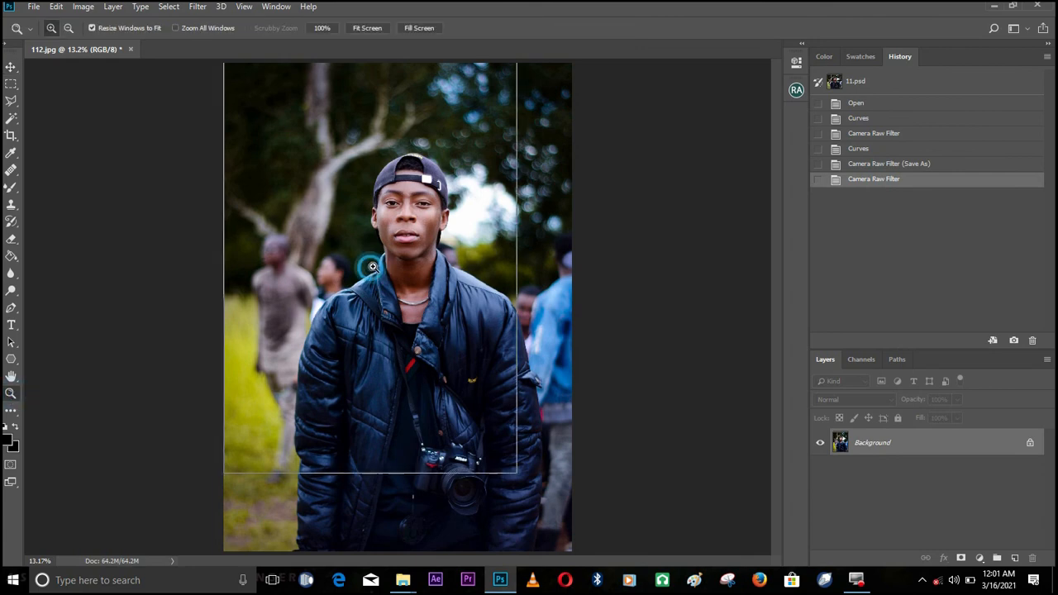
right_click(402, 253)
click(403, 259)
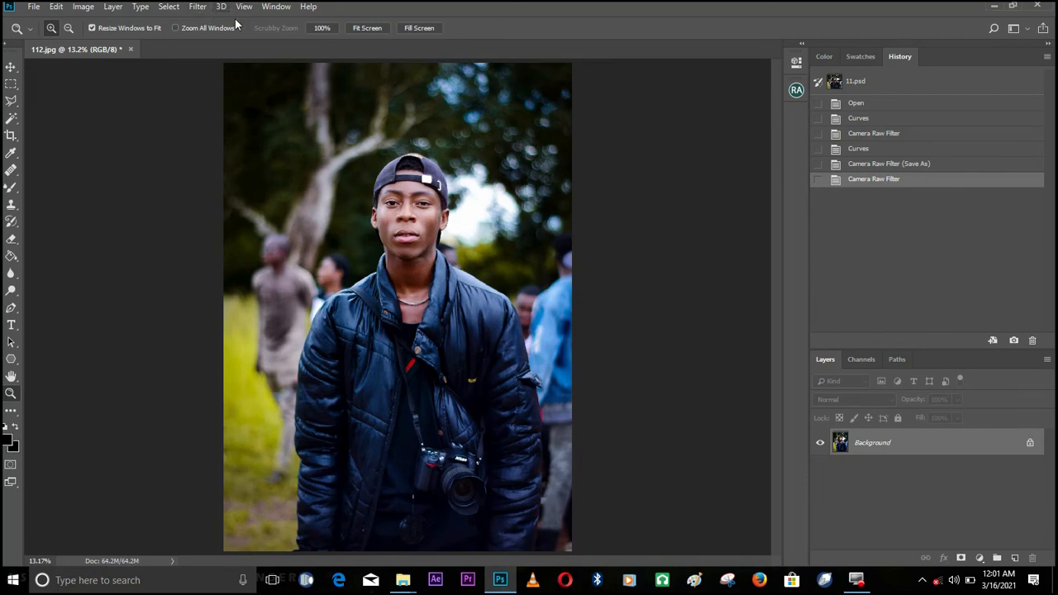
click(197, 7)
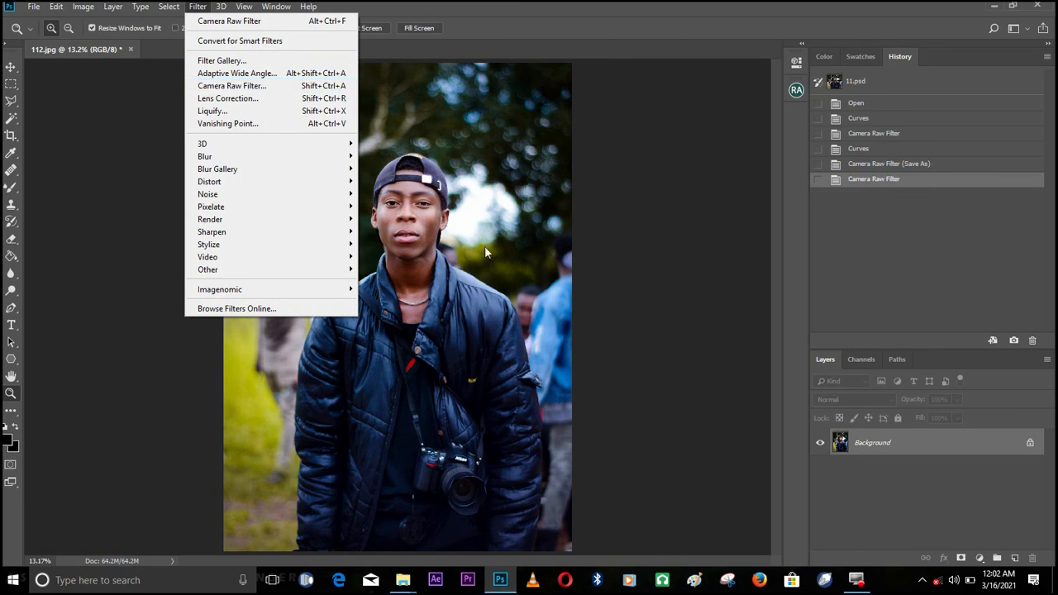
click(451, 231)
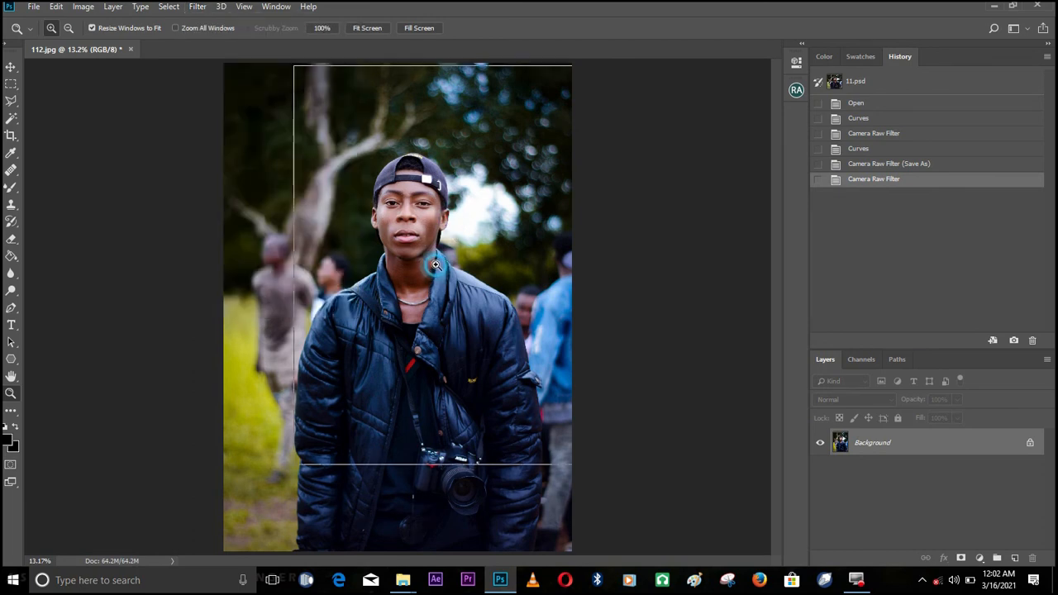
click(428, 248)
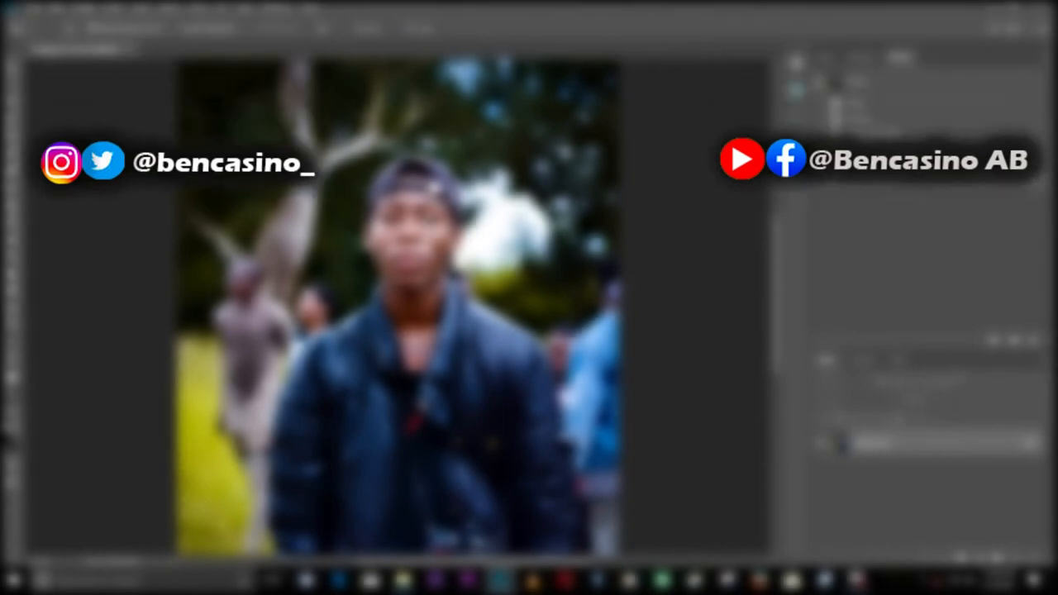
right_click(428, 225)
click(436, 231)
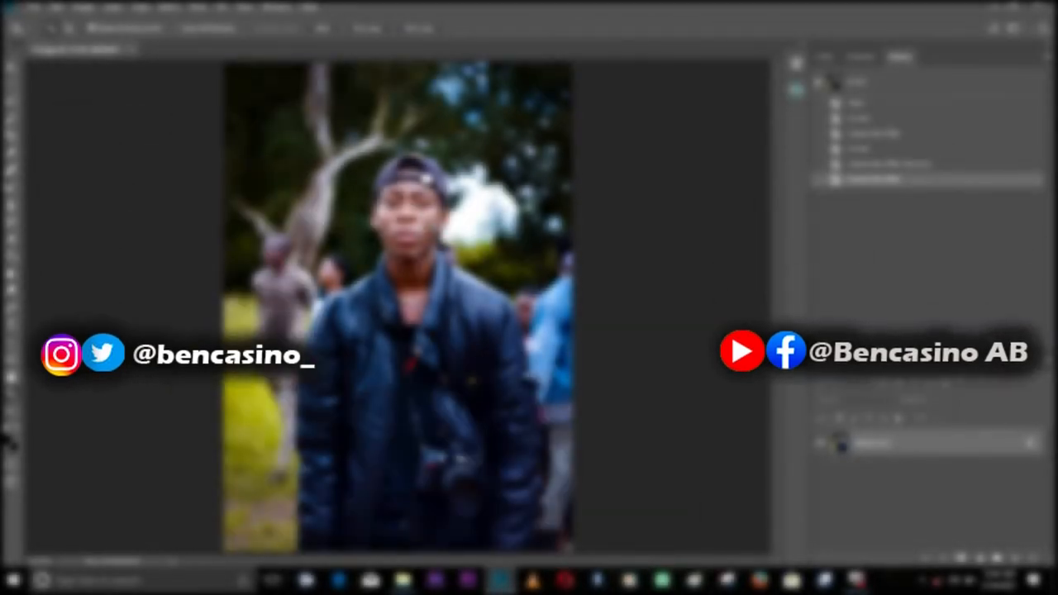